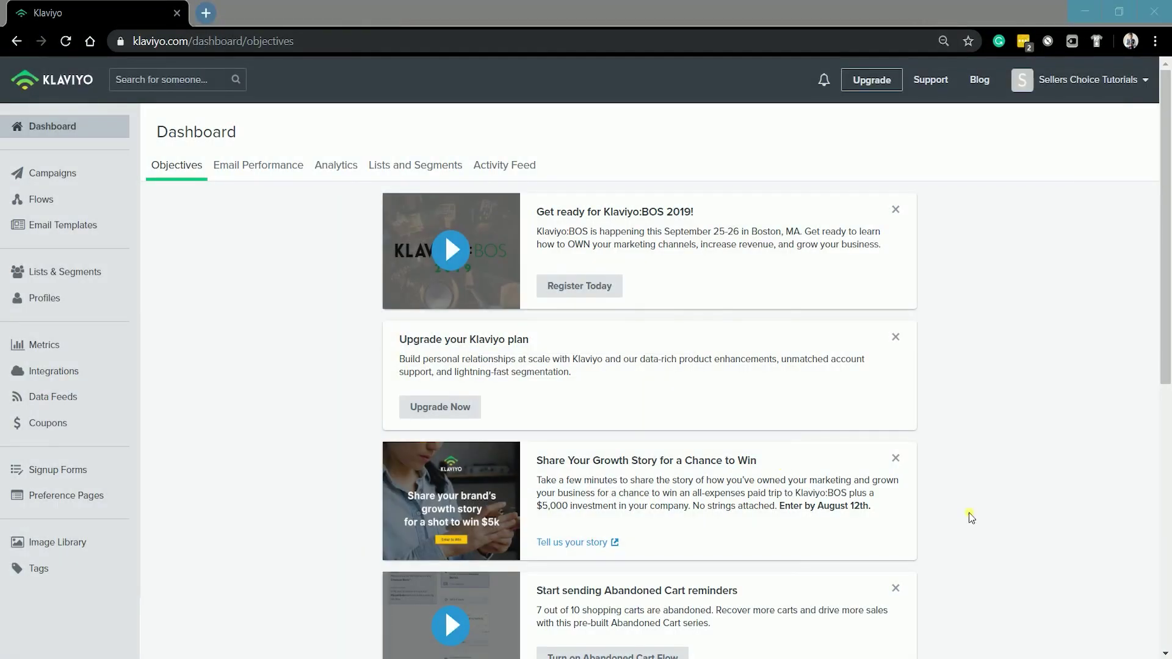
Step: Start creating a new list or segment from Klaviyo's Lists & Segments page
click(971, 518)
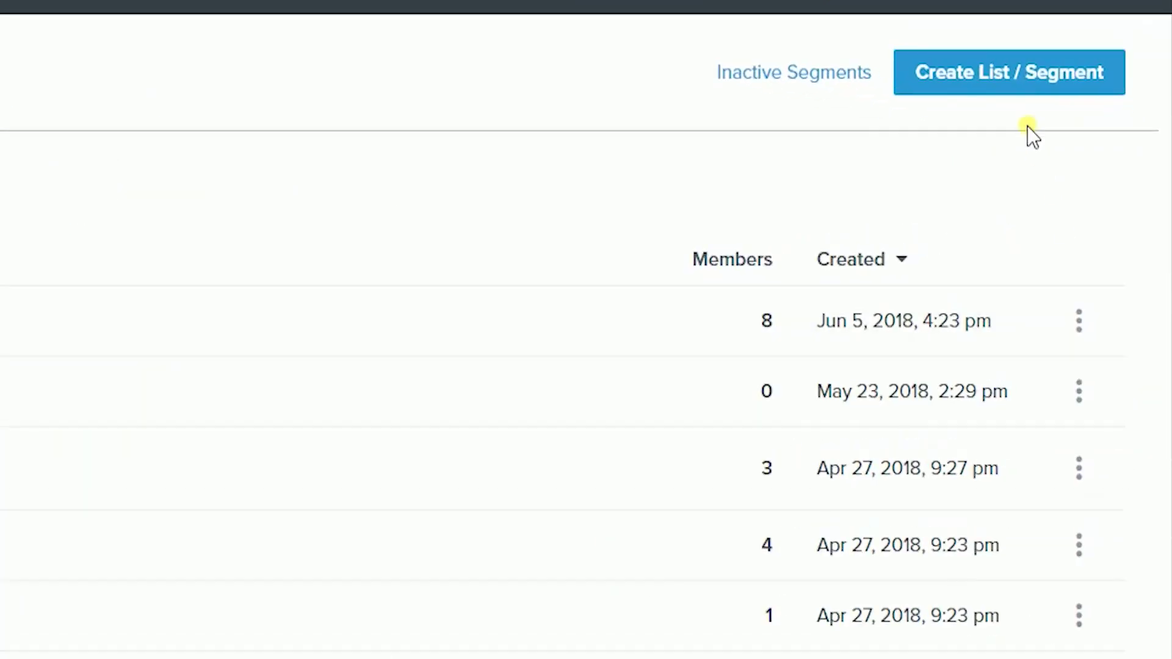
click(1026, 73)
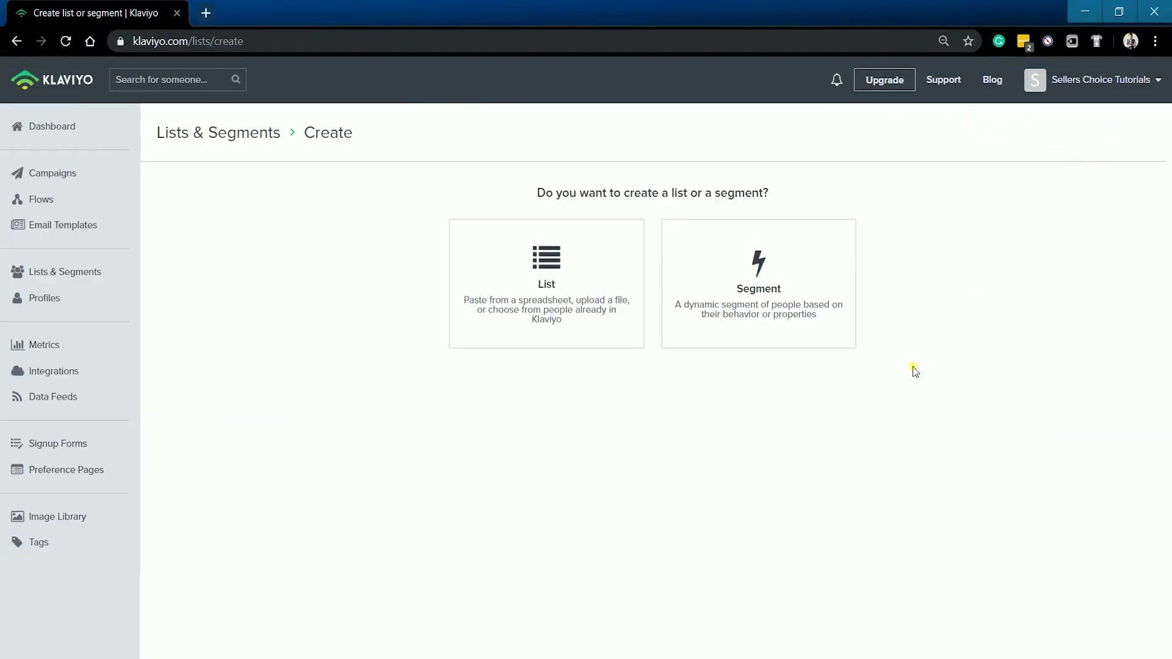
Step: Choose Segment and name it 'Thank You for Purchase'
click(794, 301)
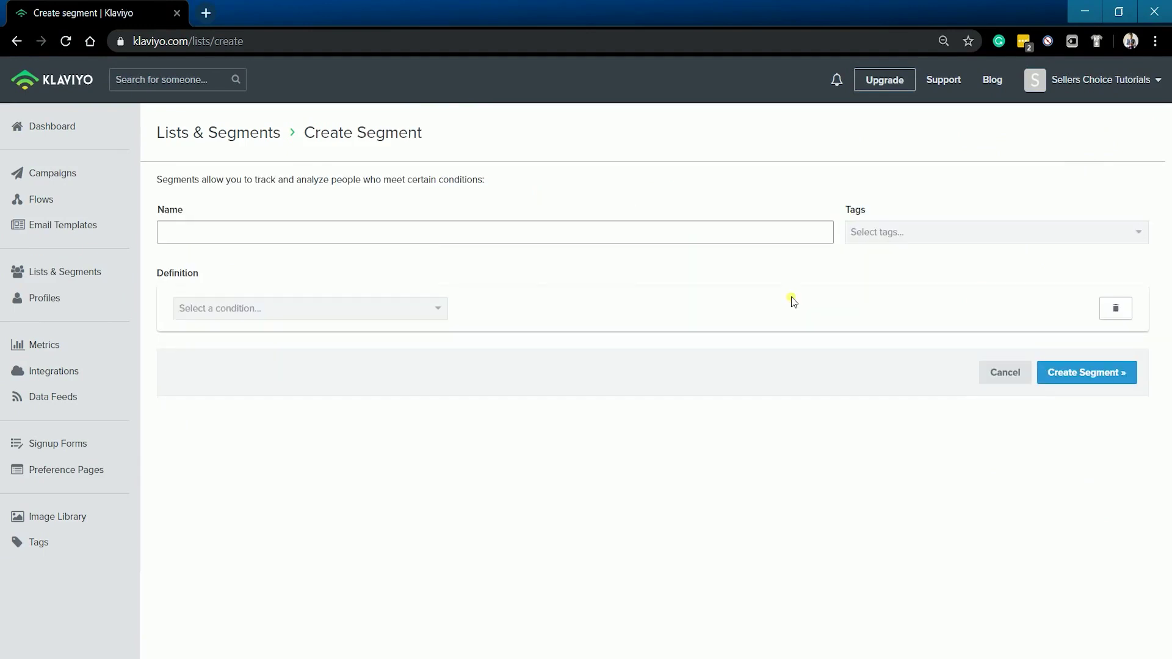
click(800, 241)
text(Thank You for Purchase)
click(839, 291)
Step: Create a new 'shopify purchase' tag and apply it to the segment
click(901, 233)
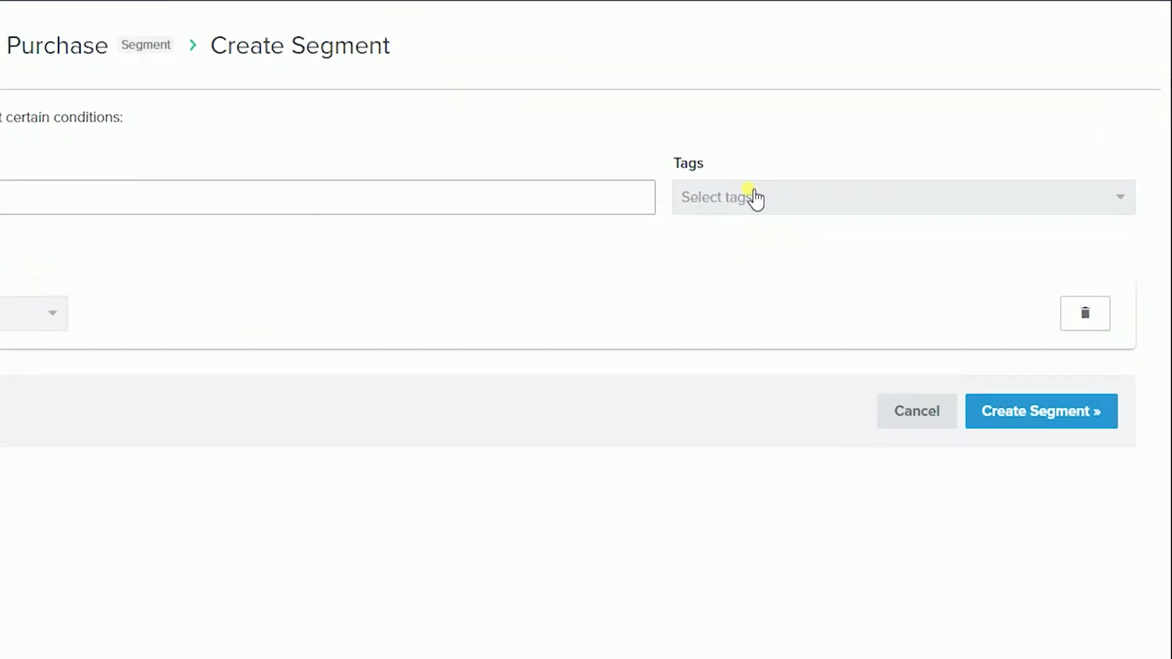
text(sh)
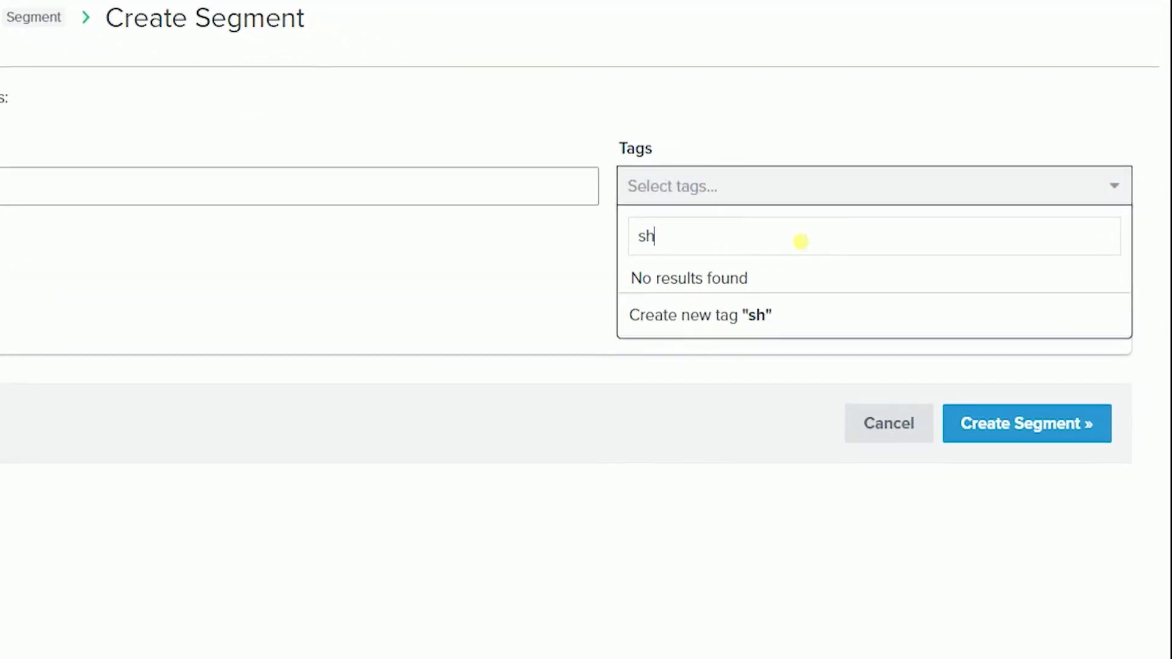
text(opif)
text(y purchase)
click(769, 318)
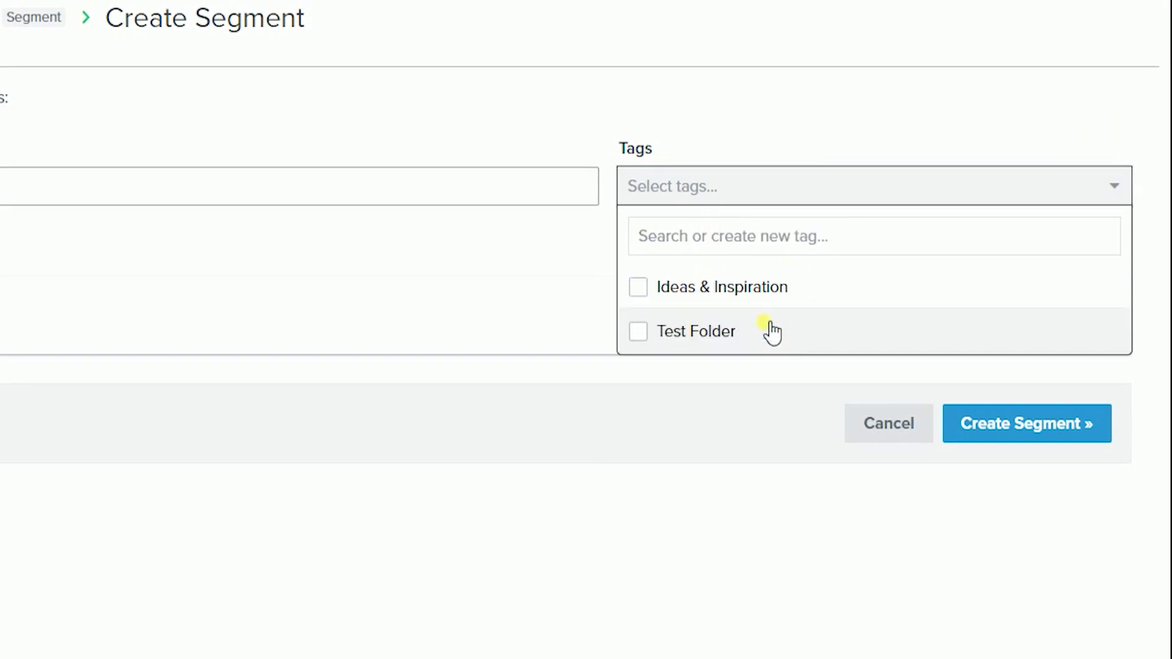
click(757, 379)
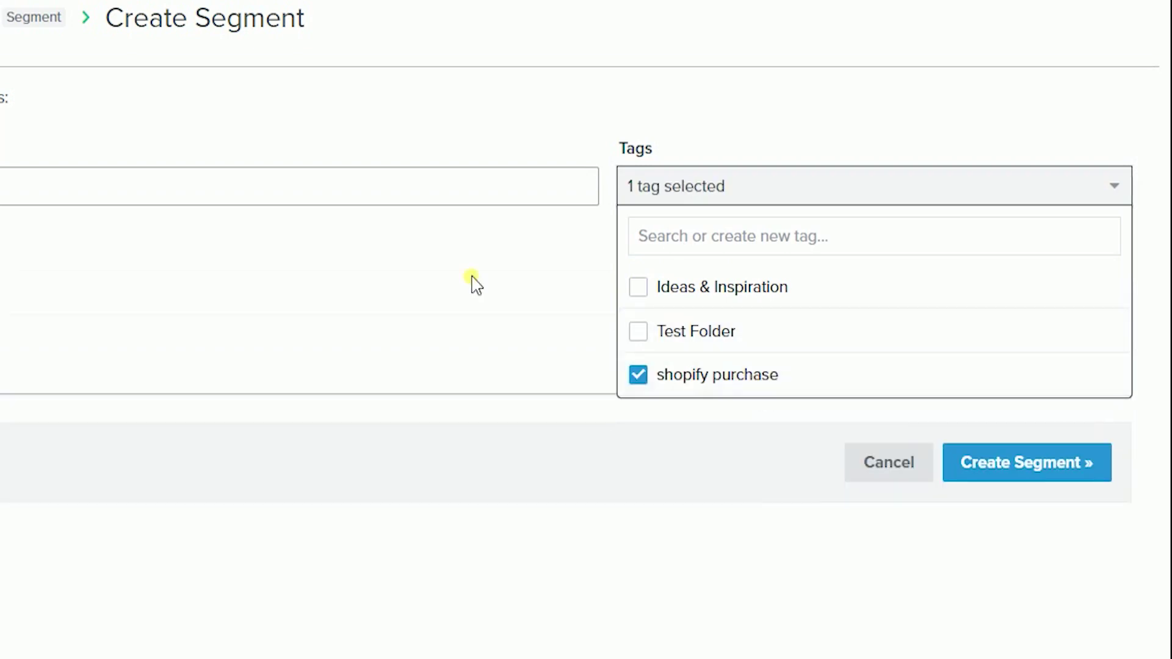
click(578, 280)
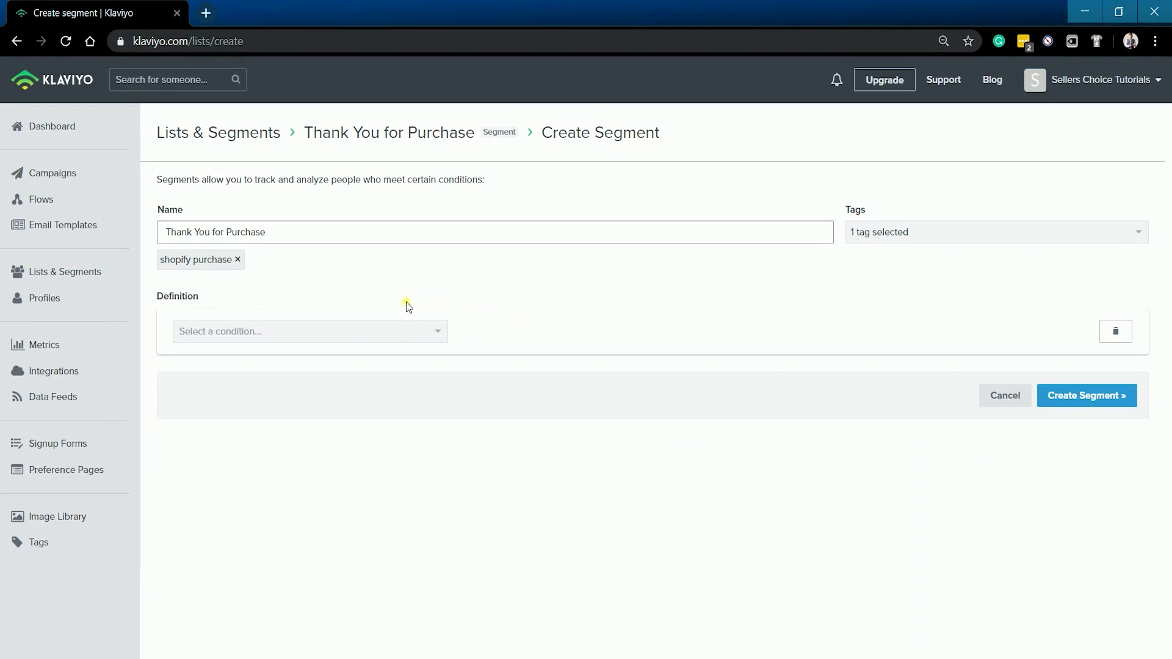
Step: Try what-someone-has-done, properties and EU (GDPR) condition types, settling on proximity to a location
click(394, 336)
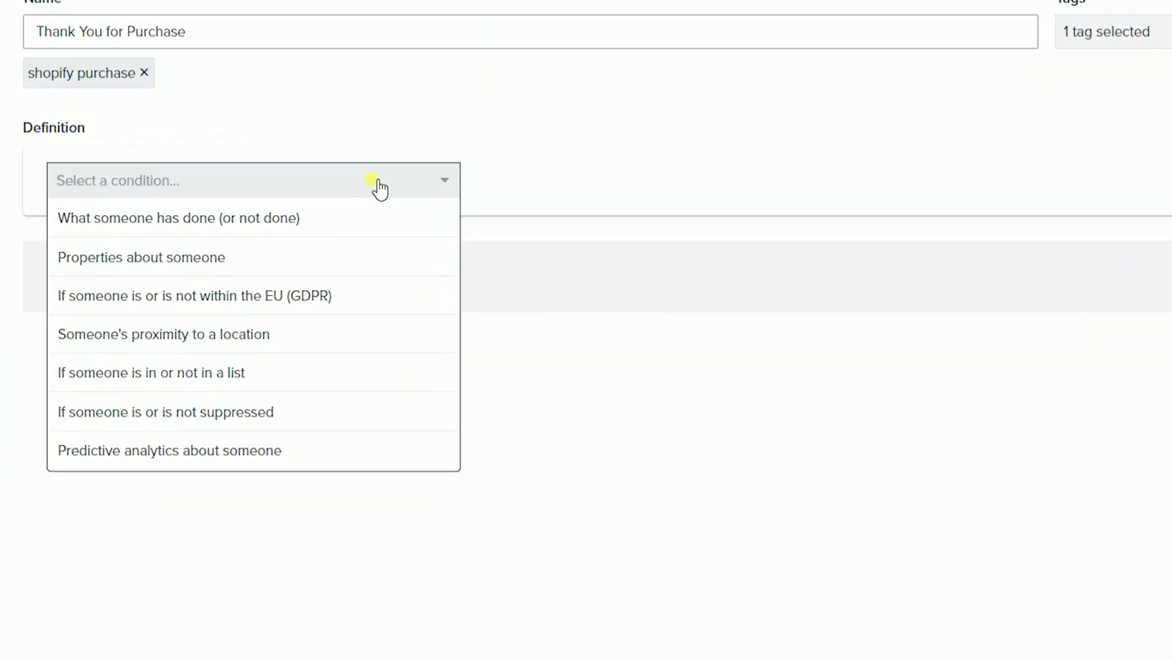
click(394, 219)
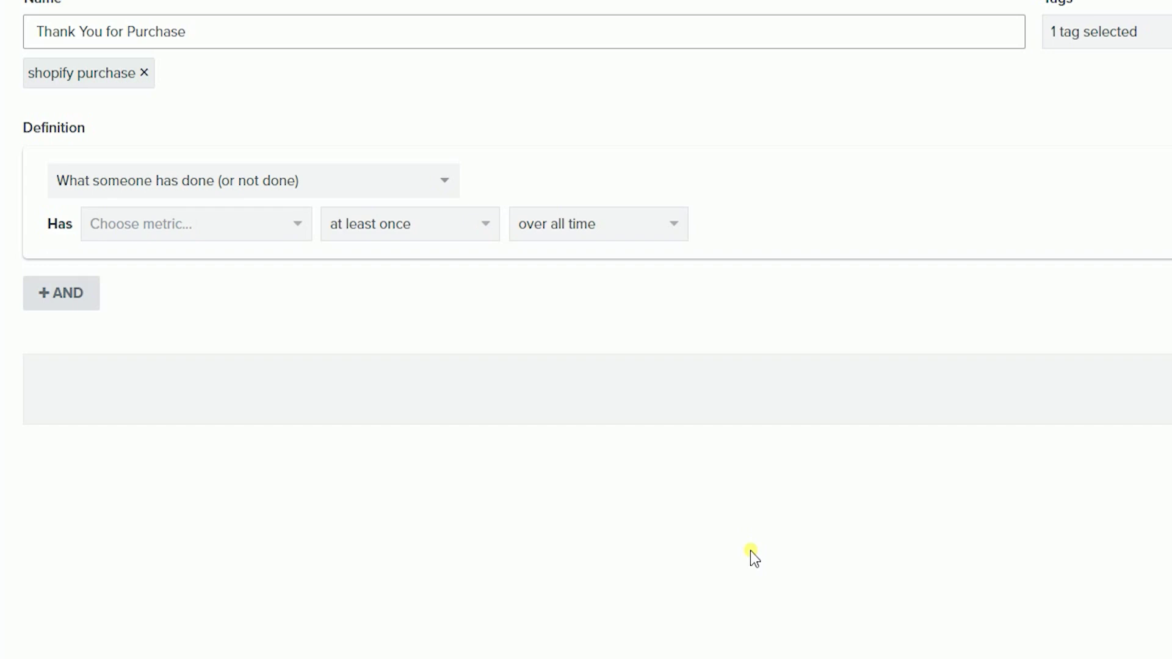
click(264, 183)
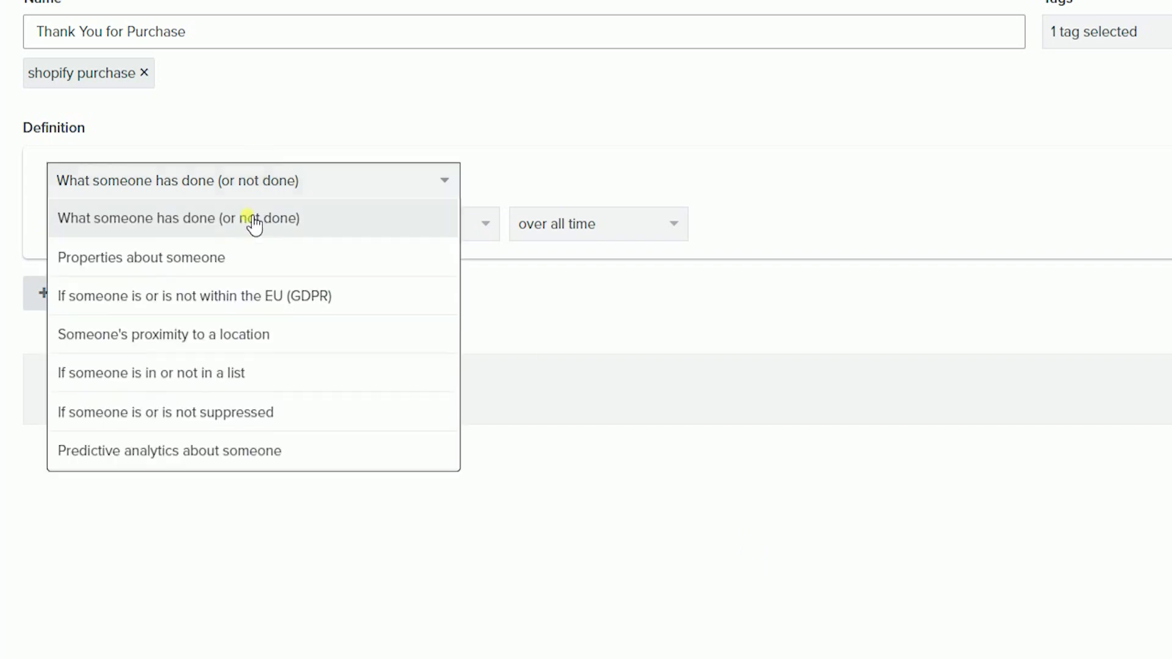
click(243, 260)
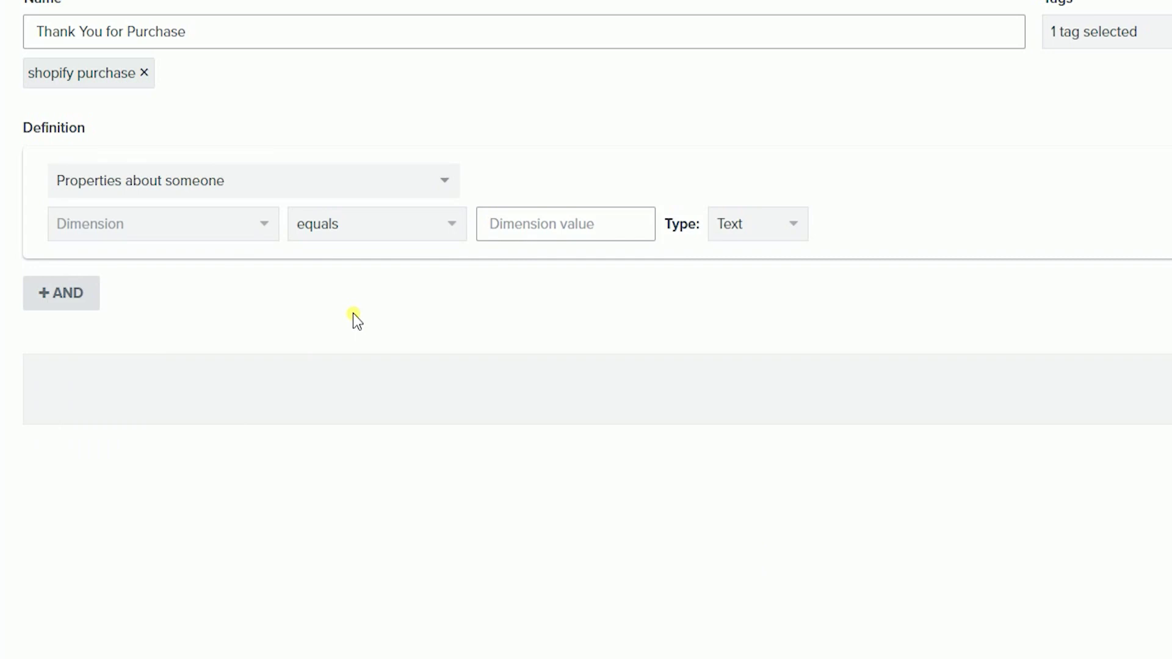
click(315, 185)
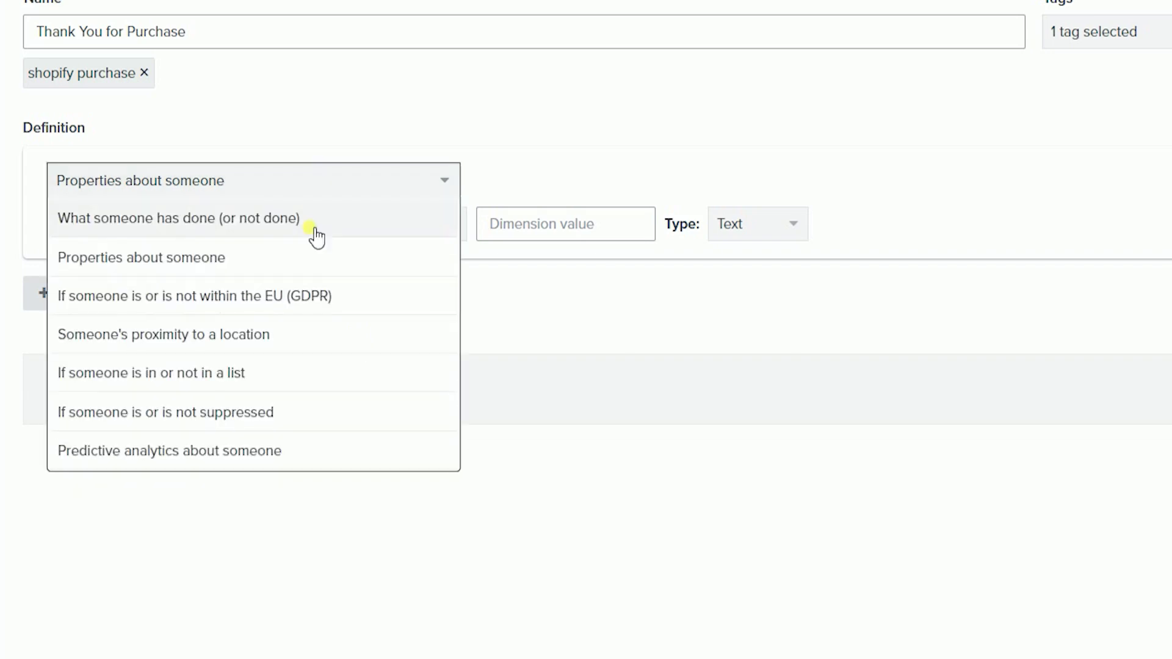
click(310, 296)
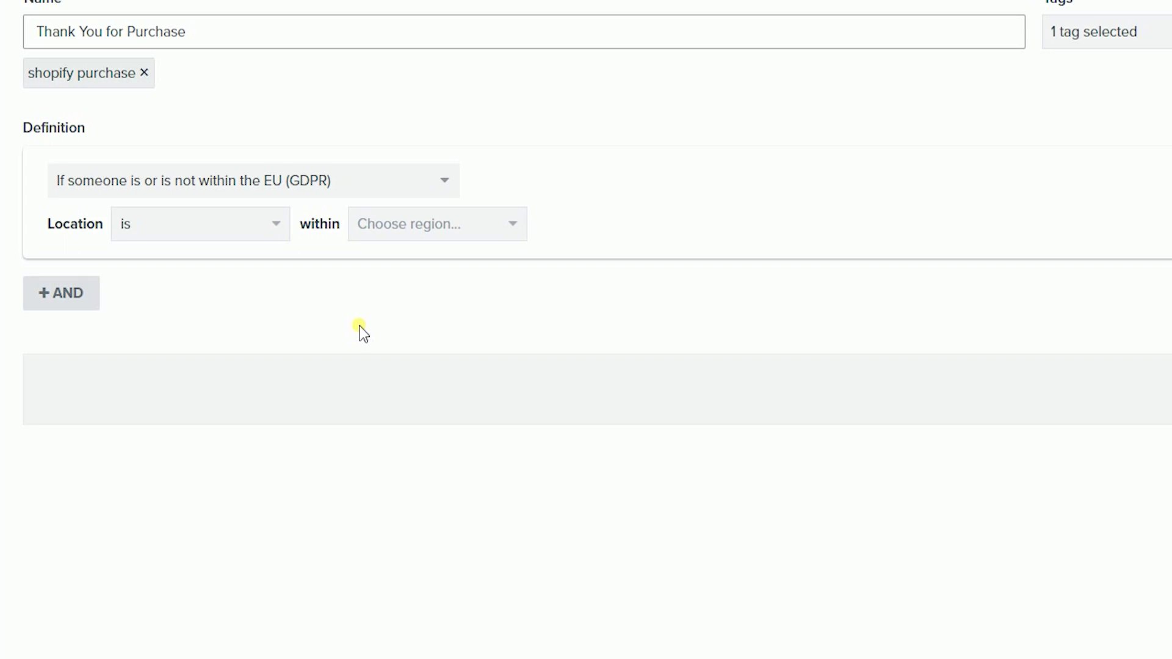
click(342, 184)
click(307, 335)
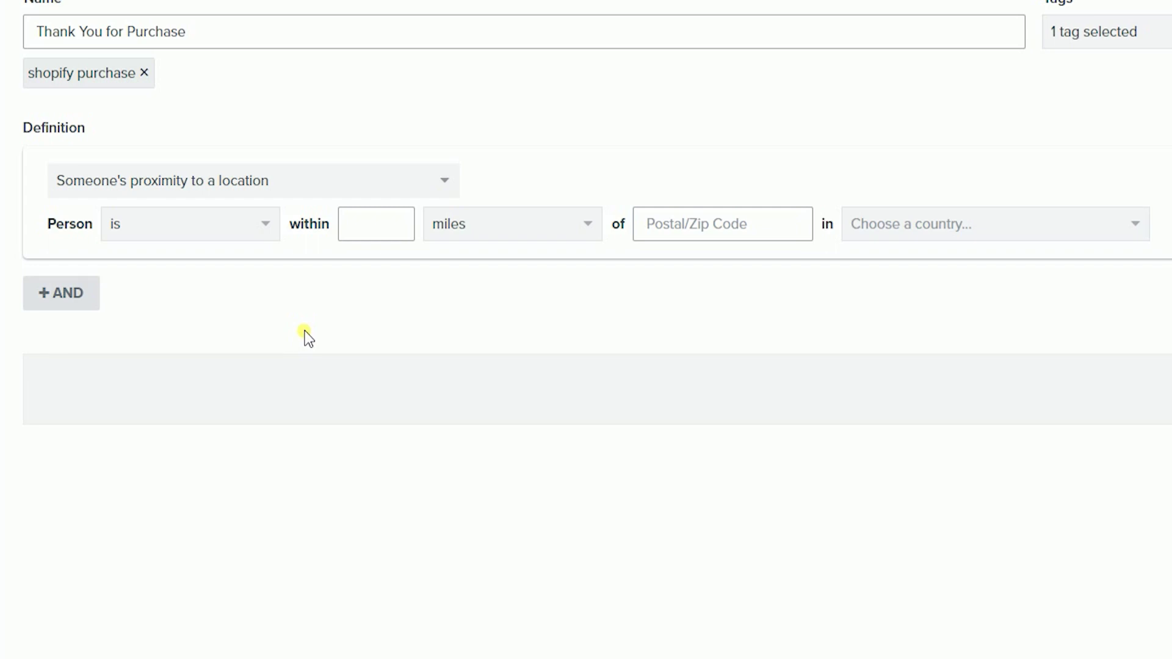
Step: Switch the condition type through list membership, suppression status and predictive analytics
click(323, 186)
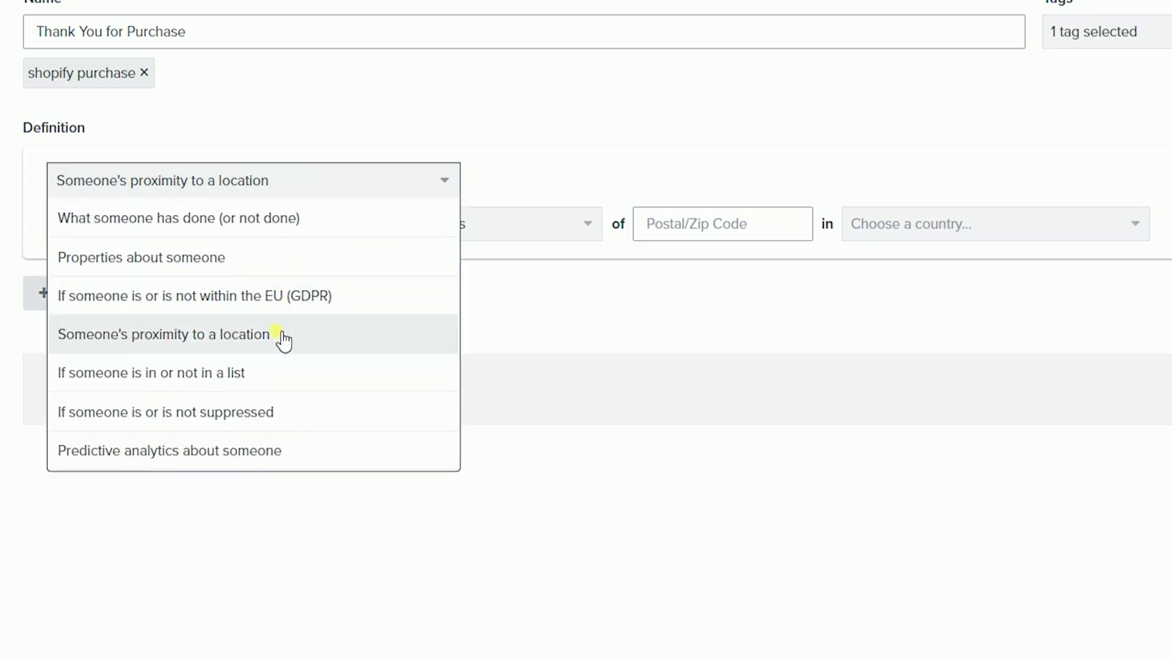
click(278, 360)
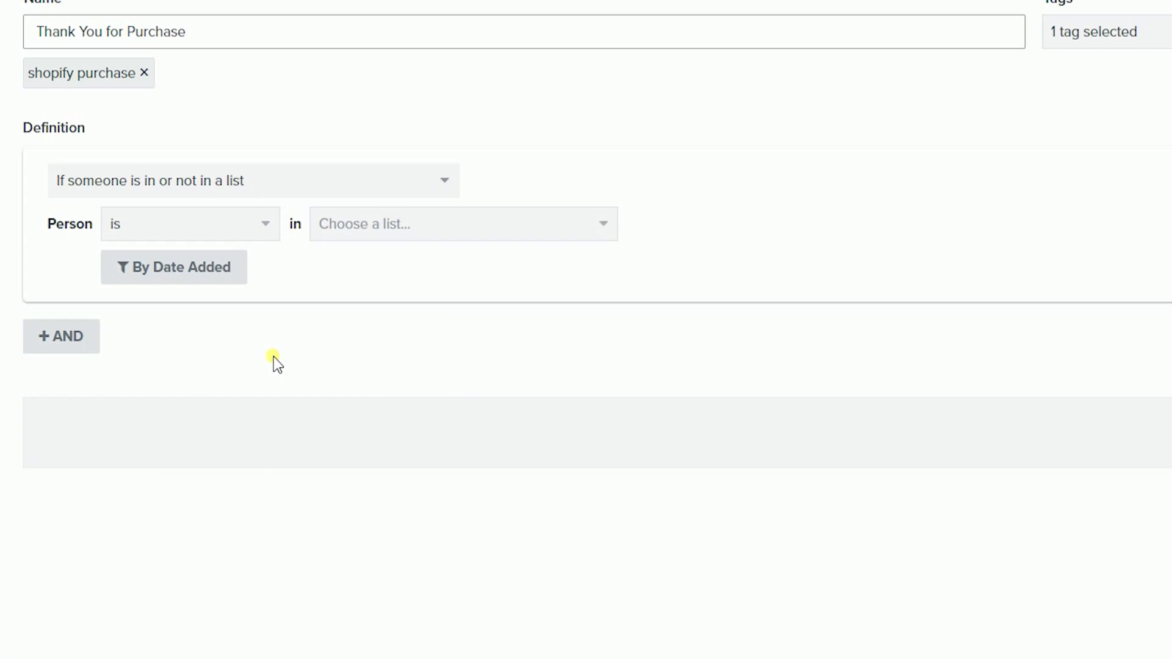
click(318, 193)
click(266, 413)
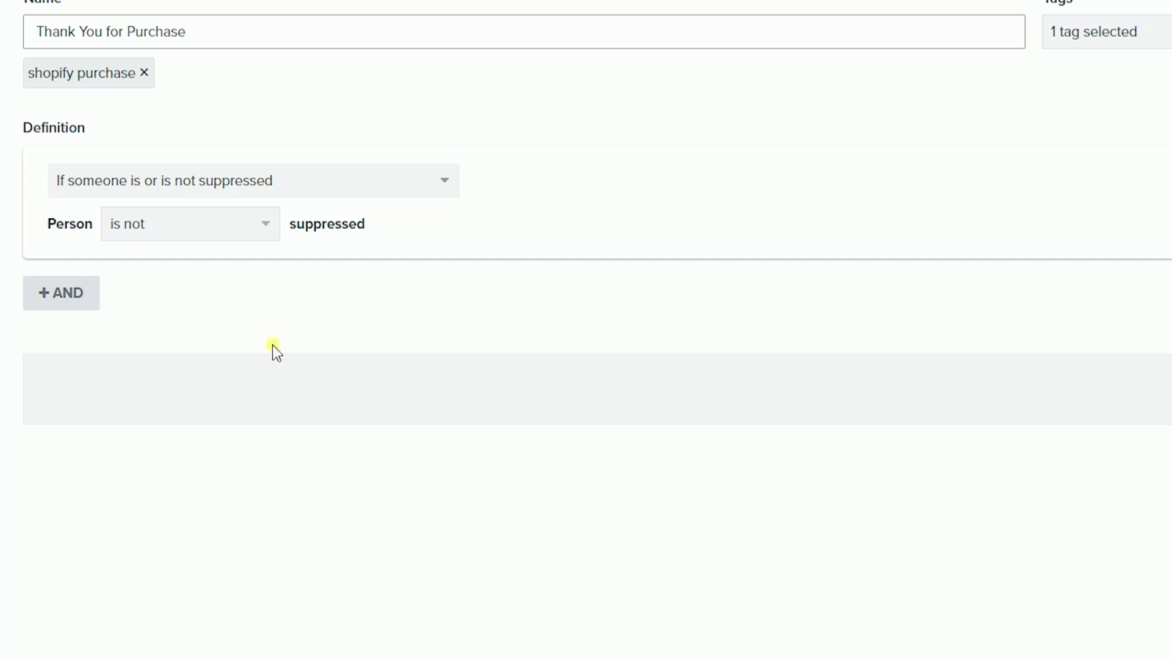
click(315, 184)
click(253, 451)
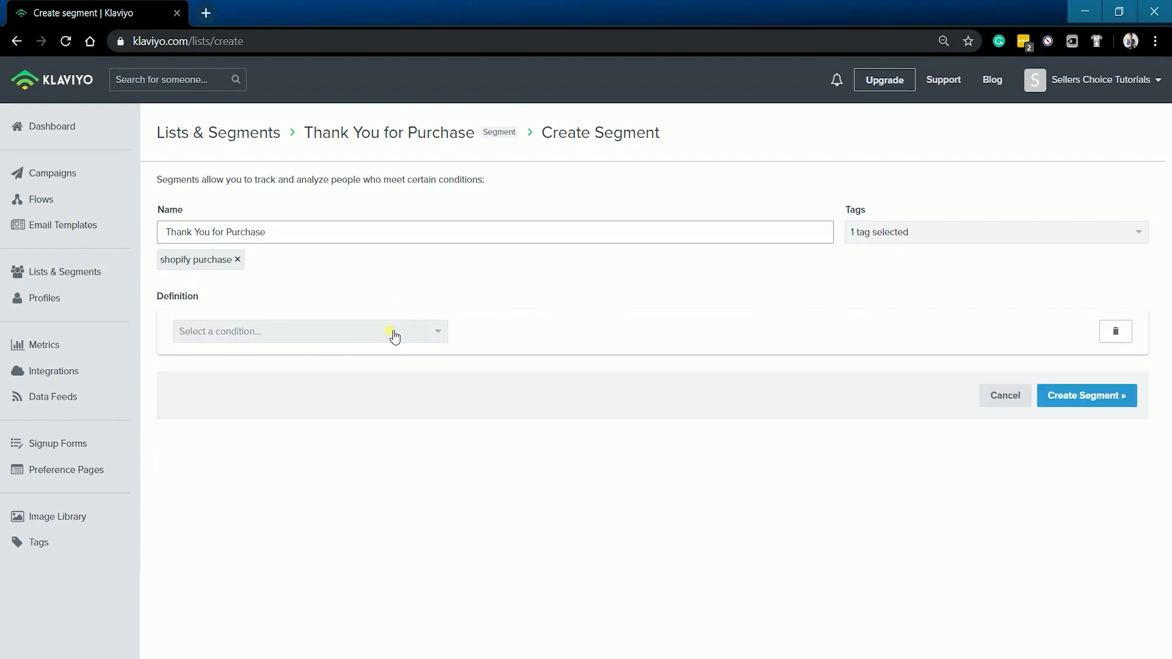
Step: Require the Shopify metric Fulfilled Order at least once over all time
click(394, 334)
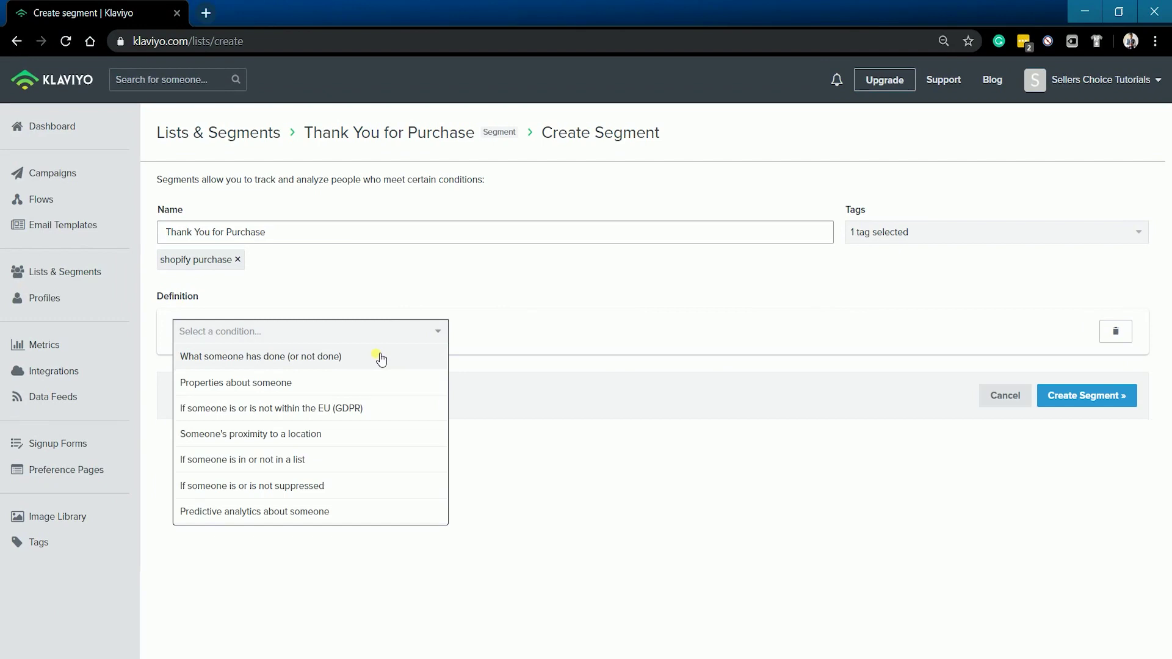
click(381, 357)
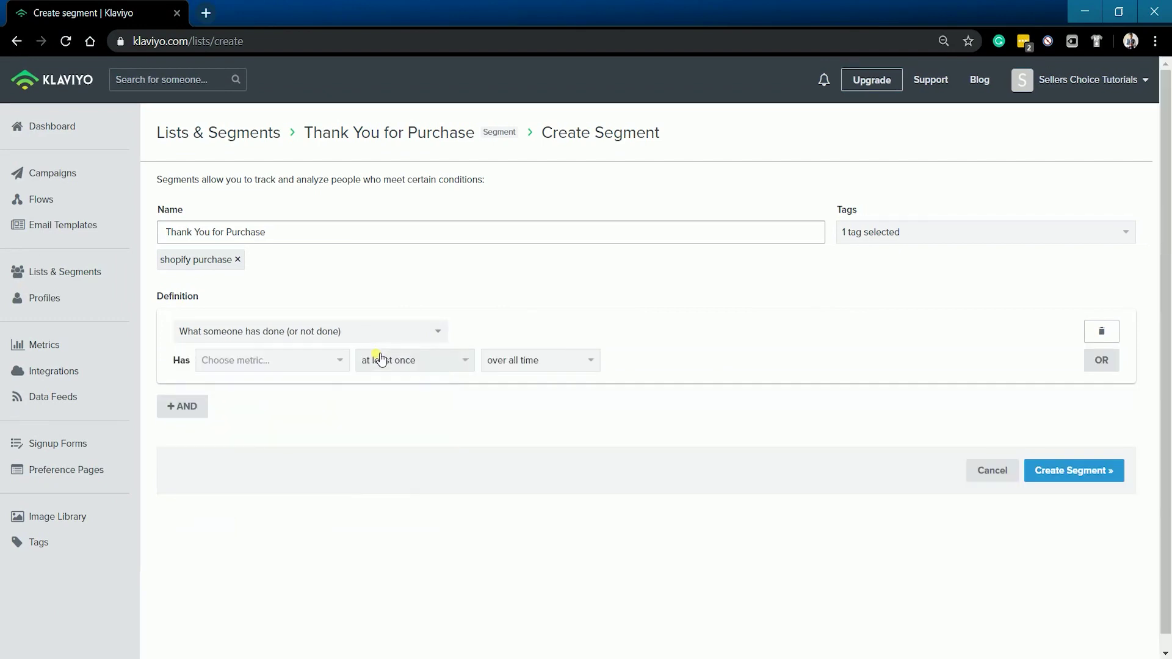
click(285, 375)
scroll(308, 476, down, 5)
scroll(308, 473, up, 1)
scroll(306, 464, down, 3)
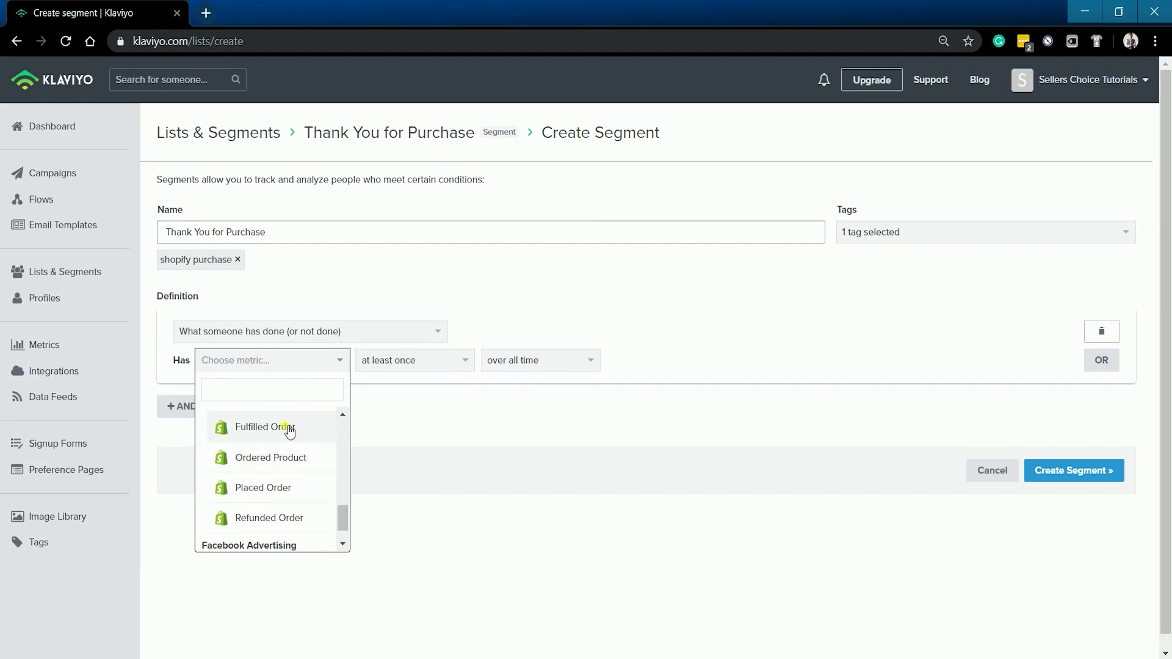
click(289, 429)
click(435, 365)
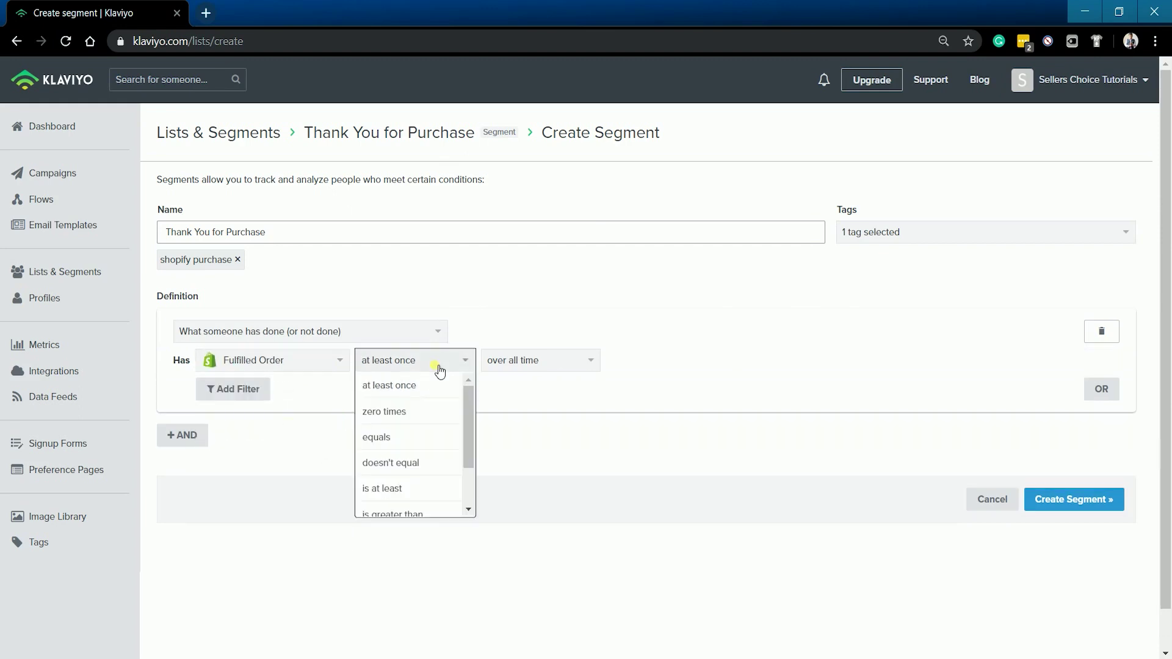
click(545, 411)
click(539, 363)
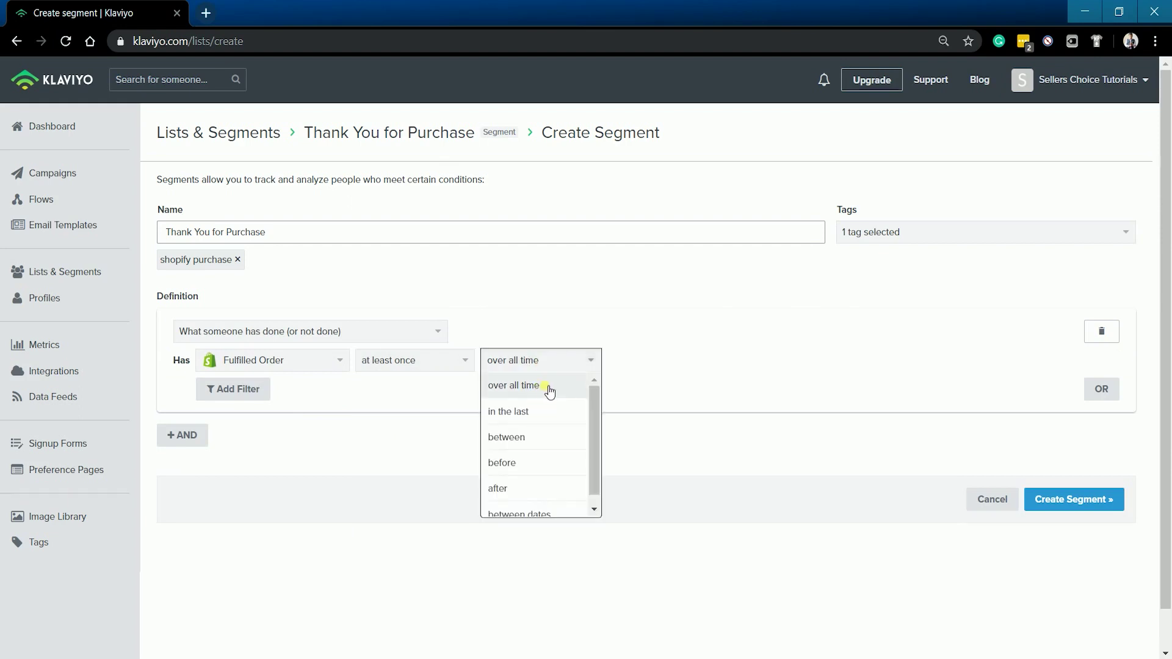
click(672, 433)
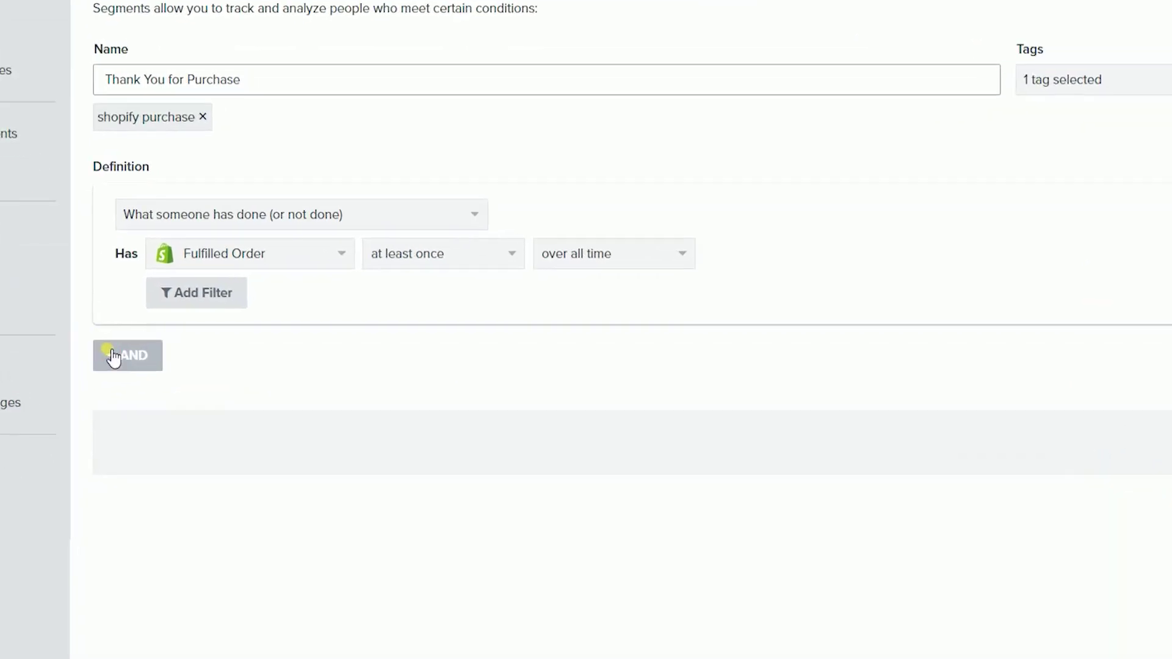
click(189, 439)
click(259, 379)
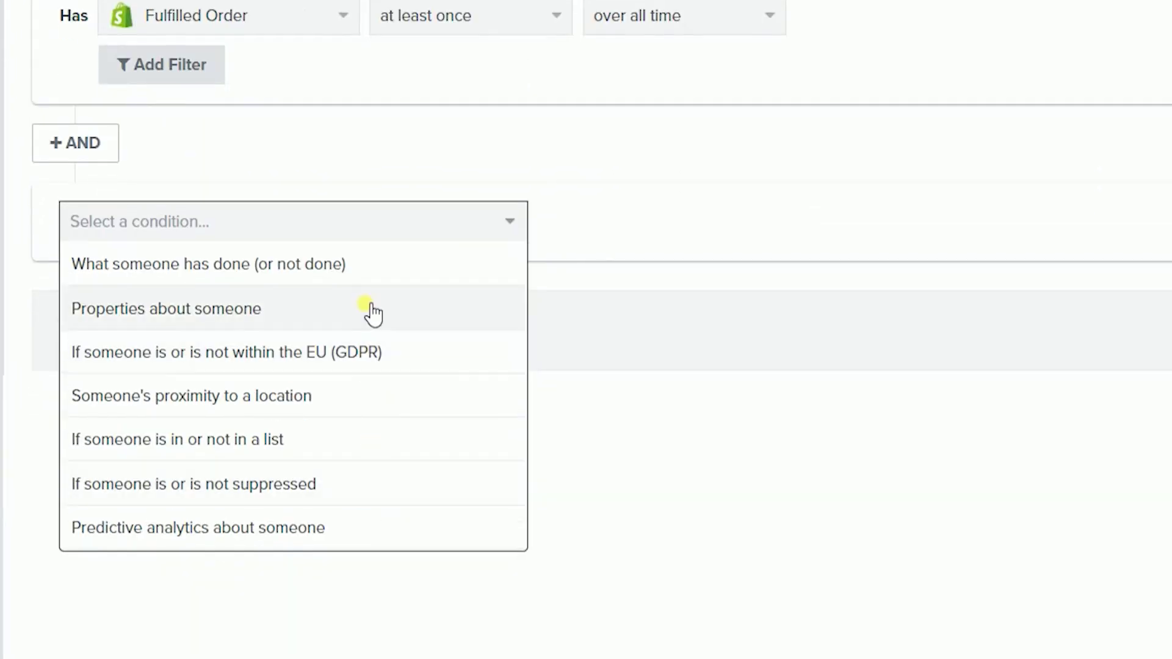
click(367, 308)
click(280, 279)
scroll(174, 377, down, 2)
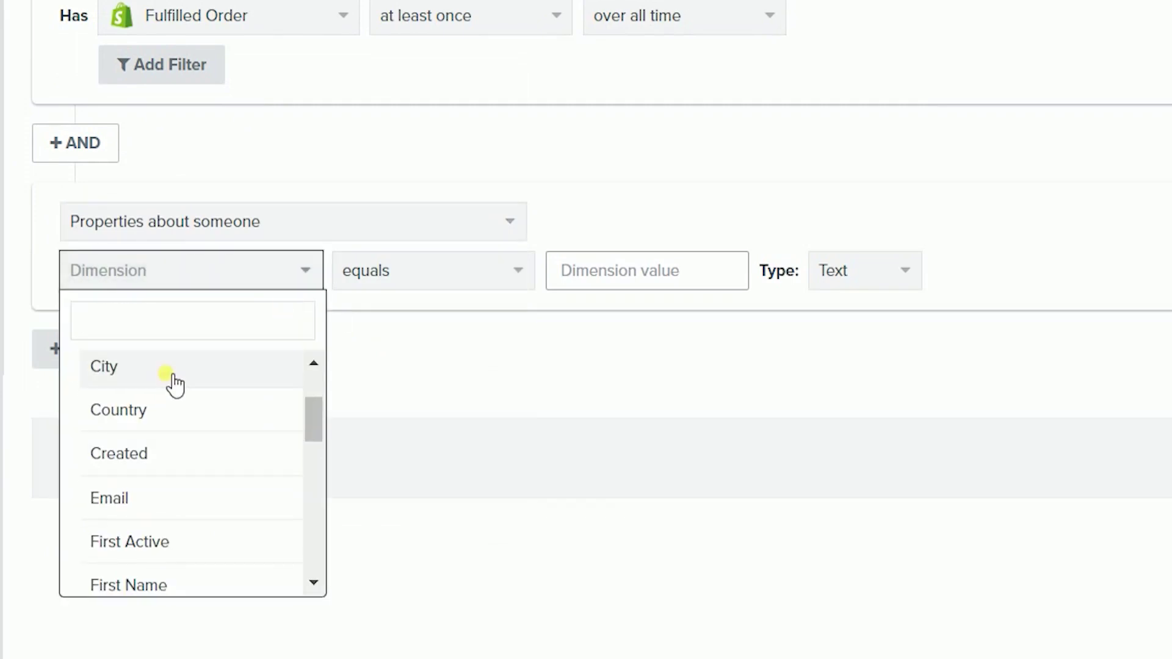
click(171, 405)
click(485, 284)
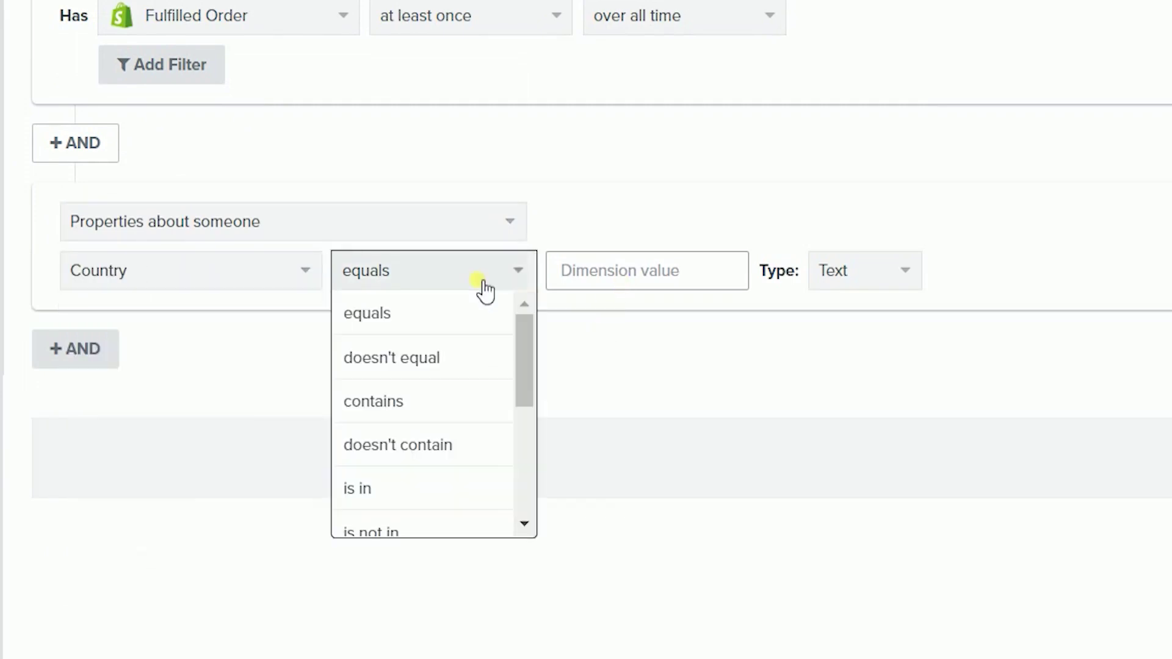
click(675, 392)
click(636, 285)
text(United States)
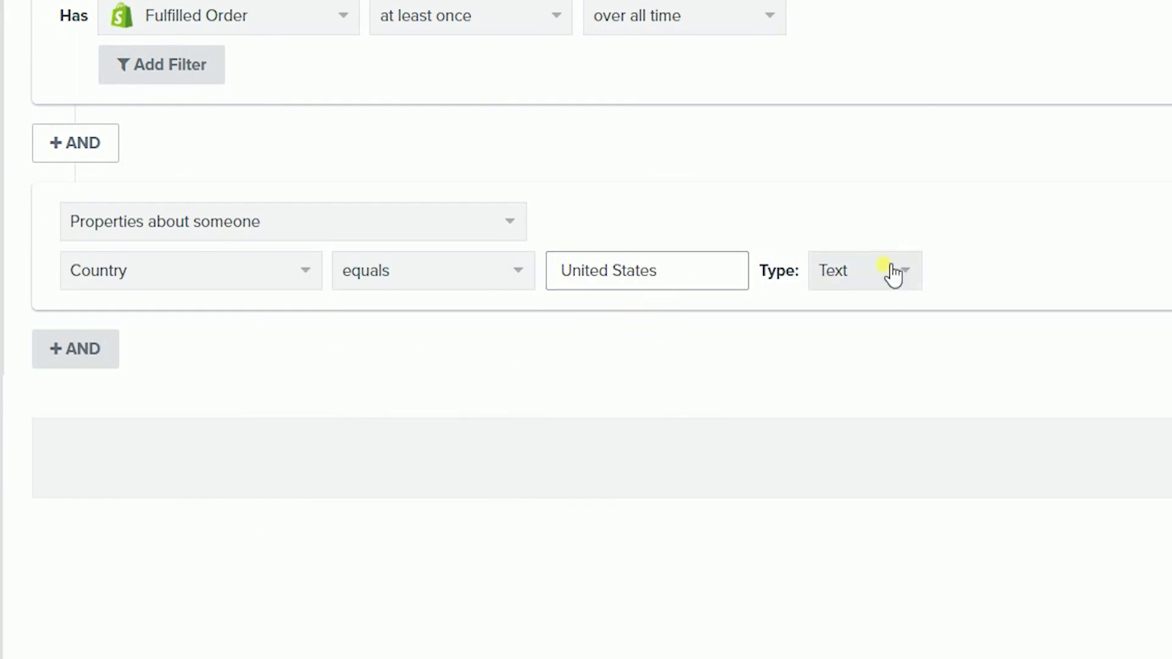
click(893, 274)
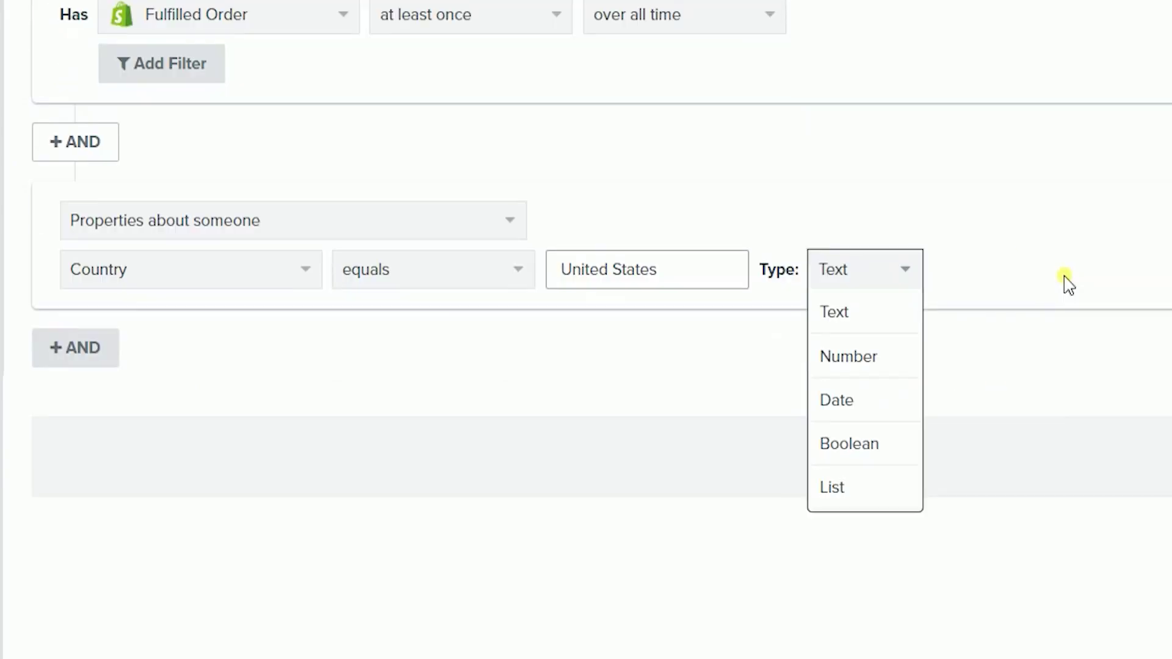
click(1066, 282)
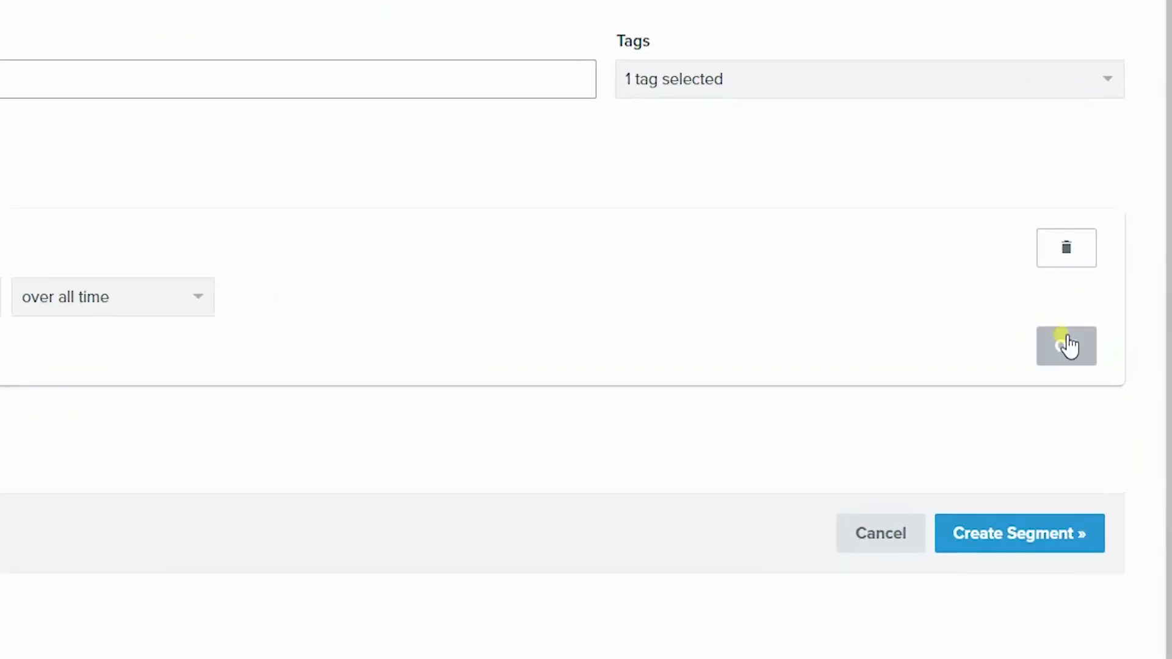
Step: Add an OR condition based on someone's proximity to a location
click(1065, 343)
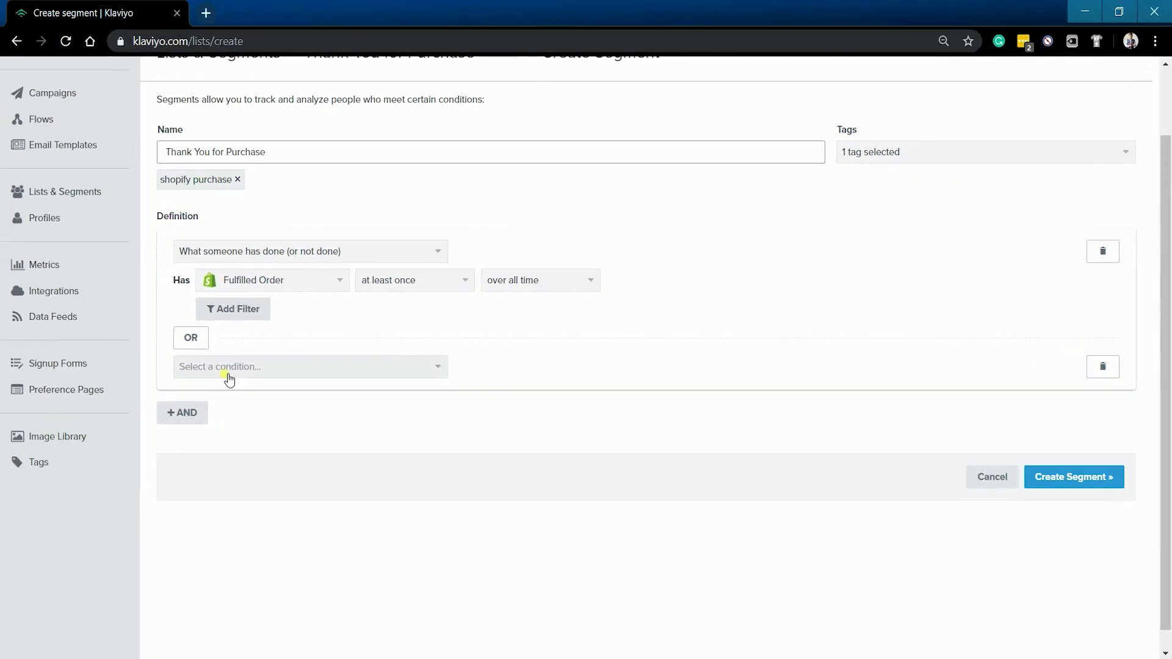
click(229, 378)
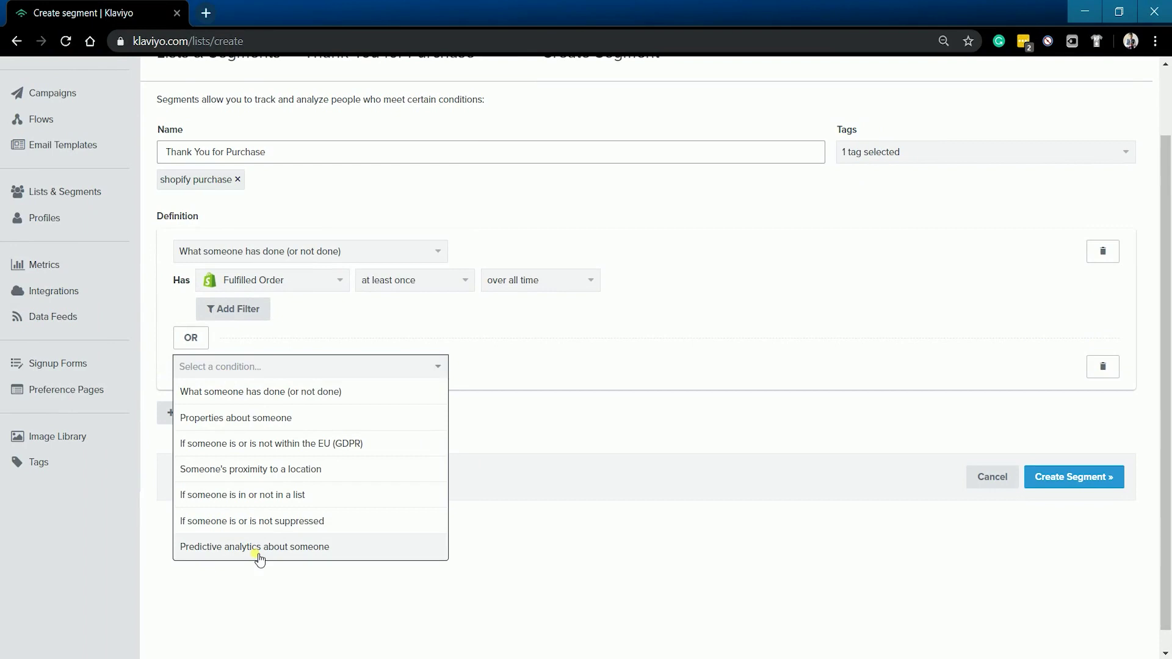
click(260, 470)
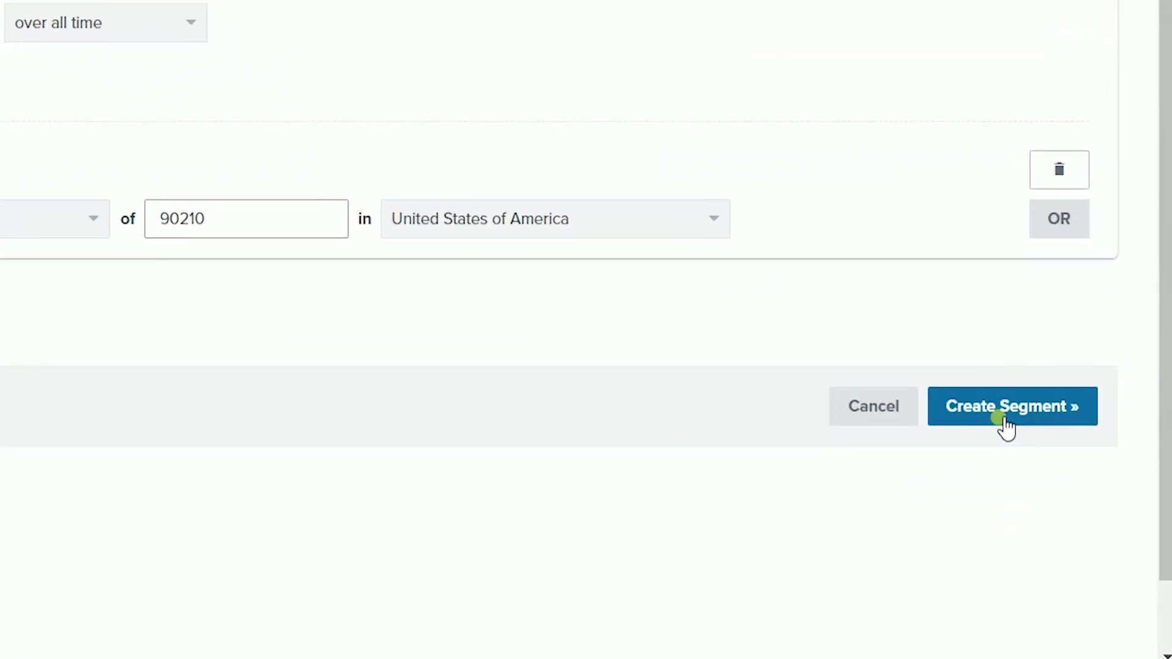
Step: Save the segment, then expand its definition in the Lists & Segments overview
click(1005, 421)
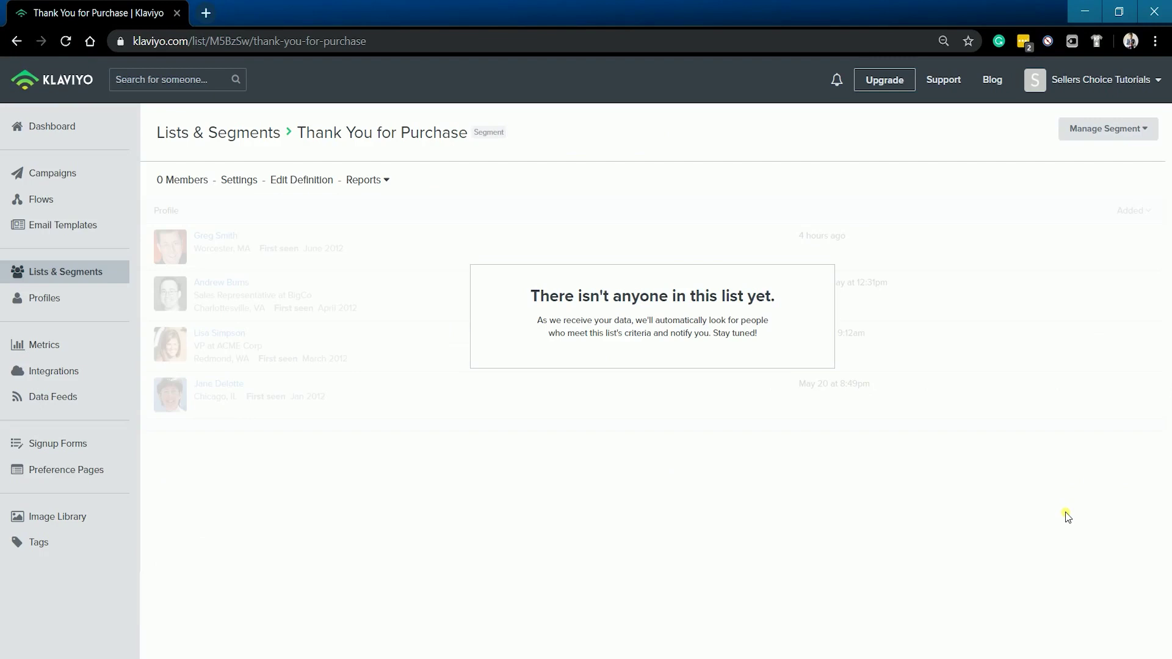
click(98, 273)
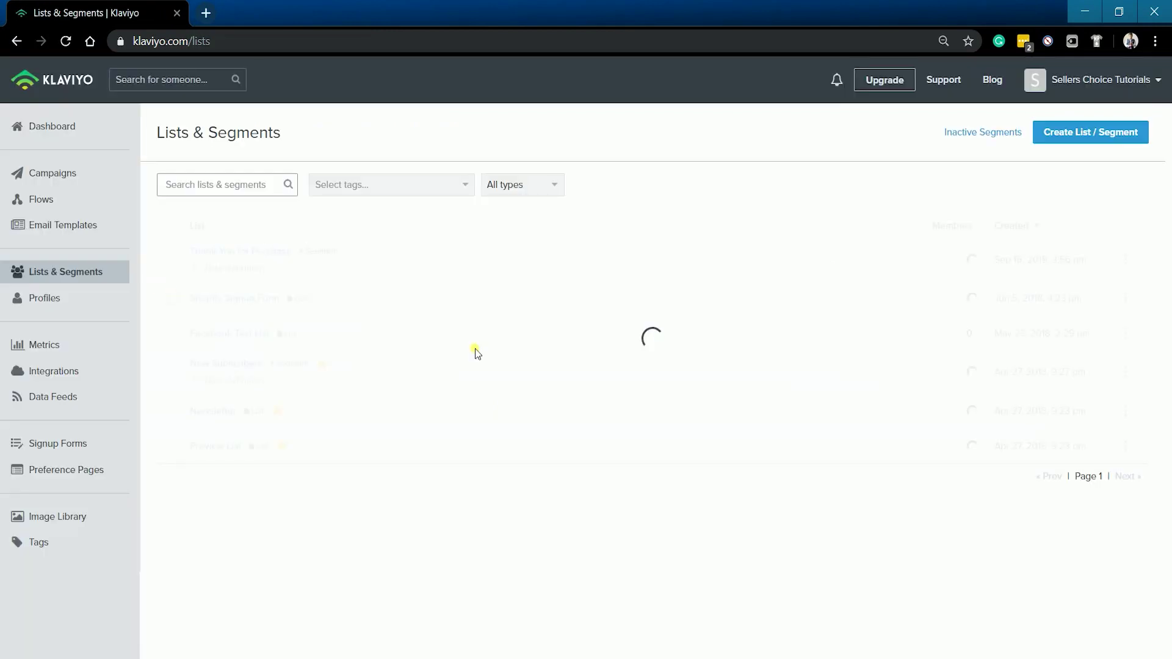
click(207, 271)
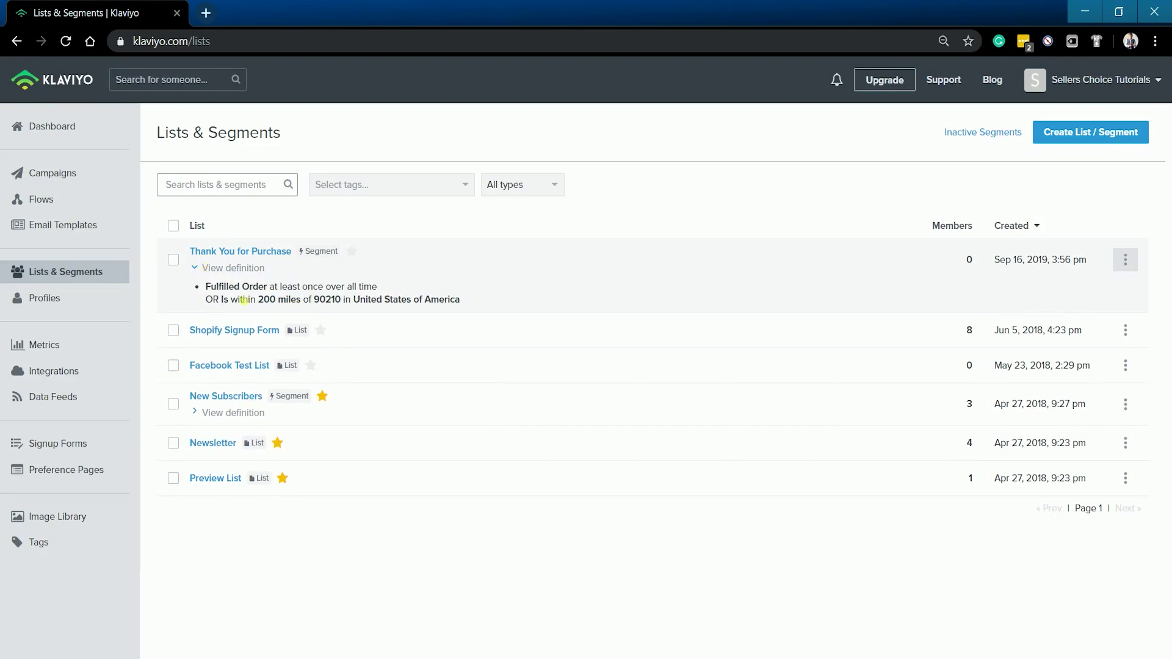
drag(259, 287, 389, 296)
click(444, 307)
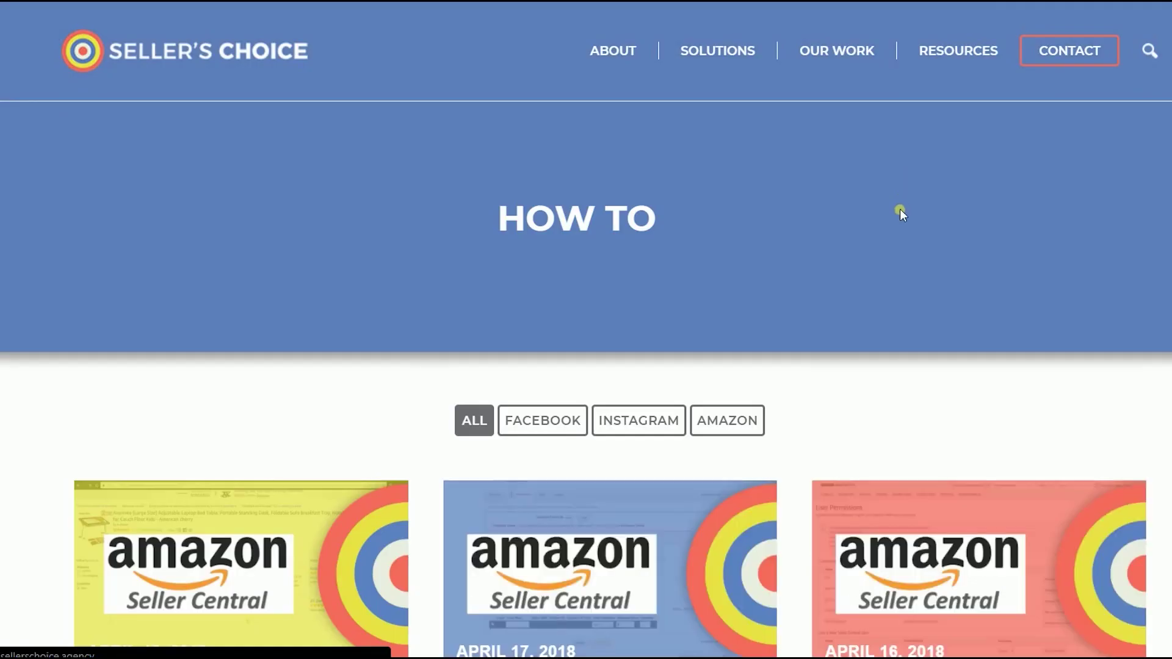
Step: Go through the Resources menu to the Seller's Choice blog and scroll its posts
scroll(900, 209, down, 7)
scroll(897, 243, up, 4)
scroll(897, 243, up, 3)
click(956, 171)
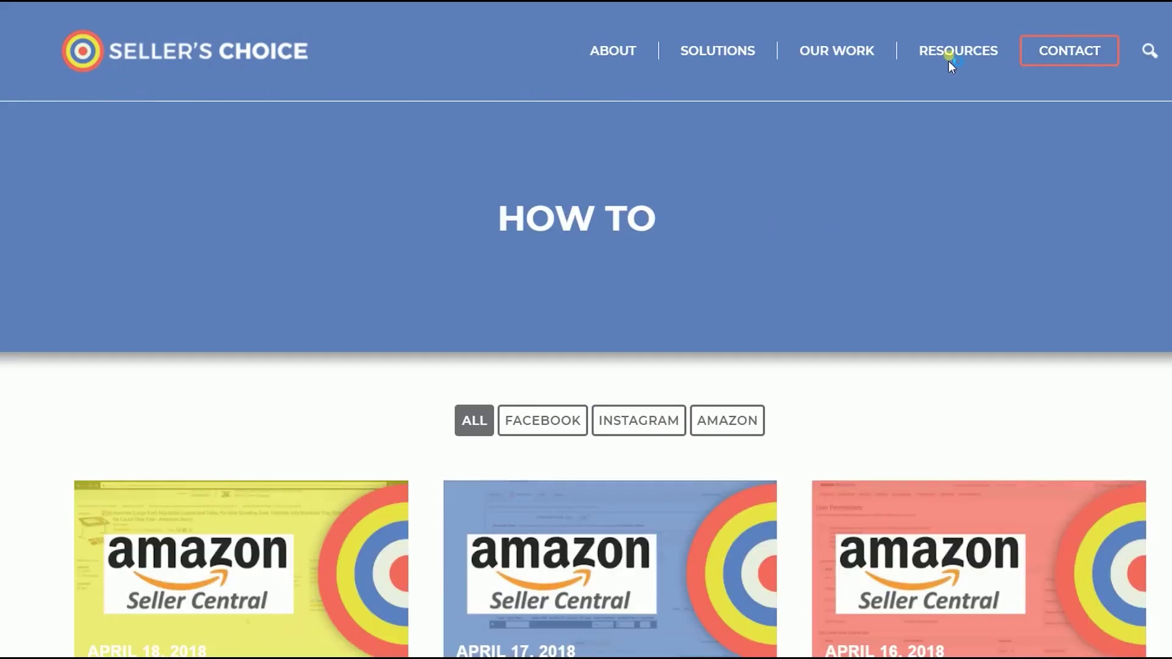
click(944, 91)
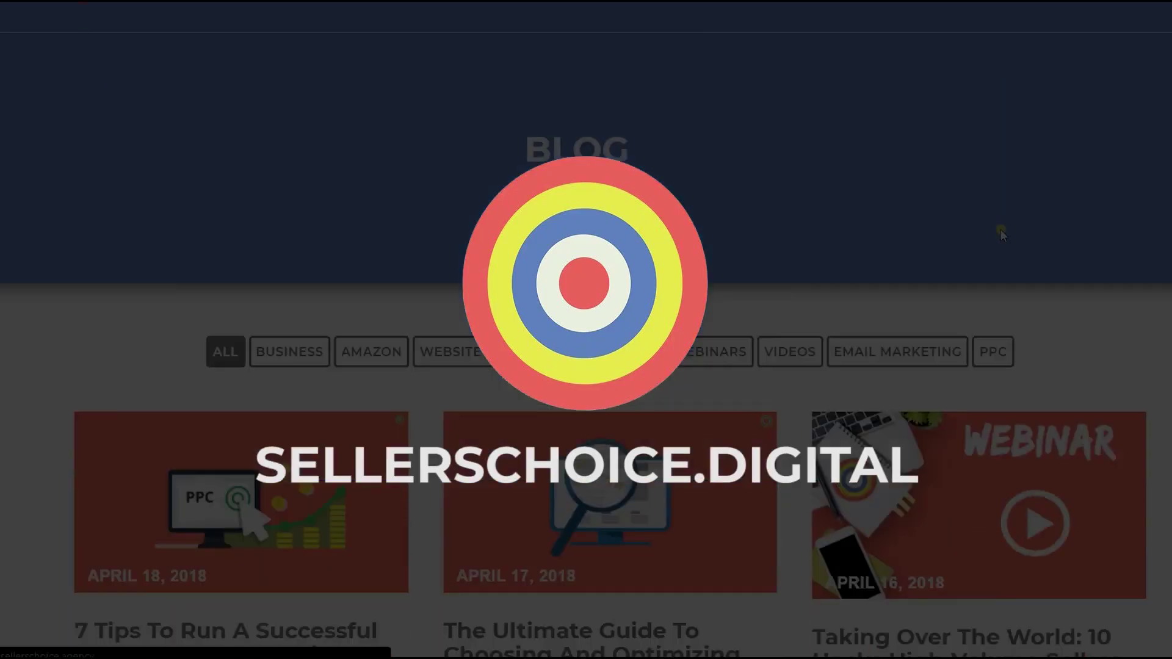
scroll(1002, 232, down, 7)
scroll(1002, 232, down, 3)
scroll(1001, 232, down, 5)
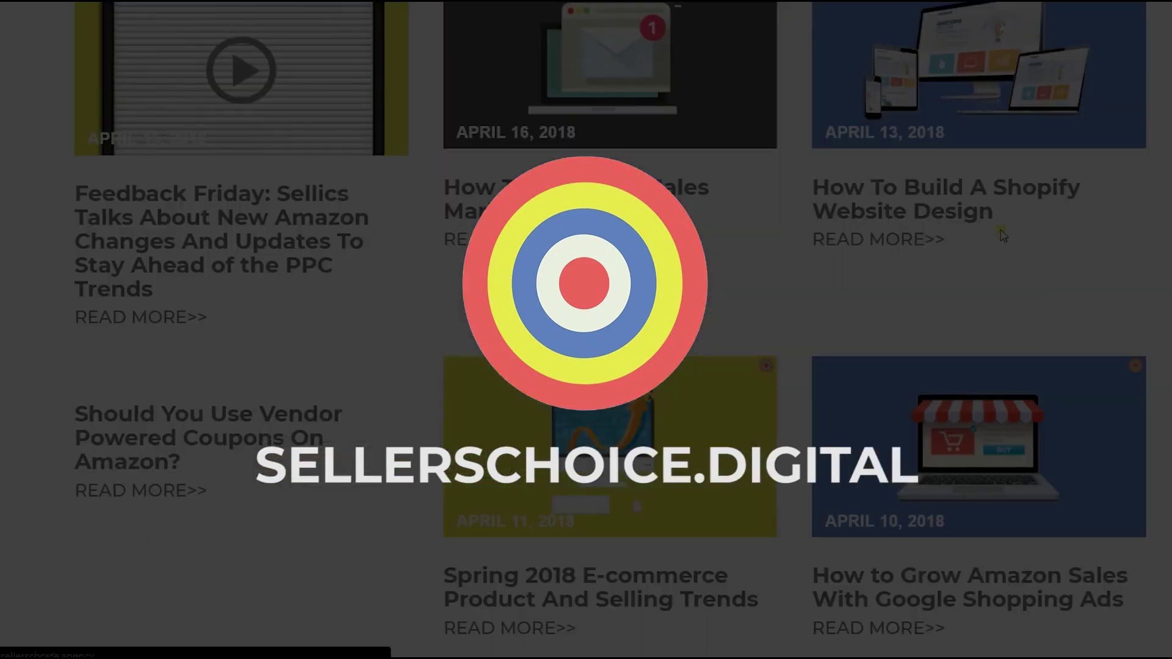
scroll(1002, 234, up, 15)
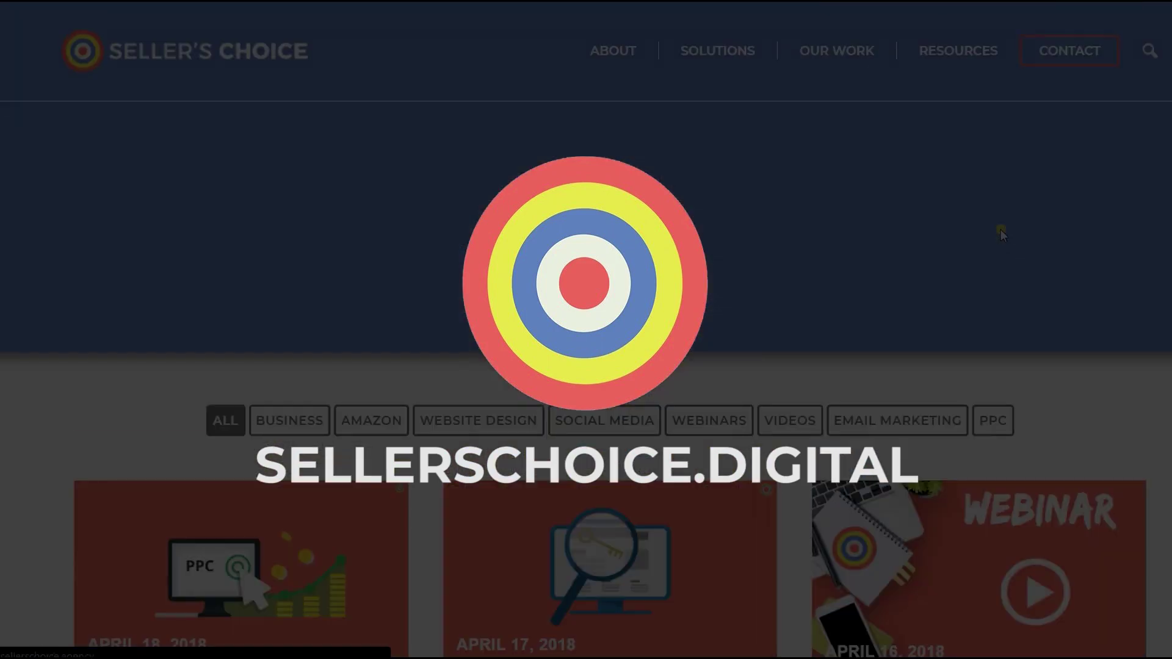